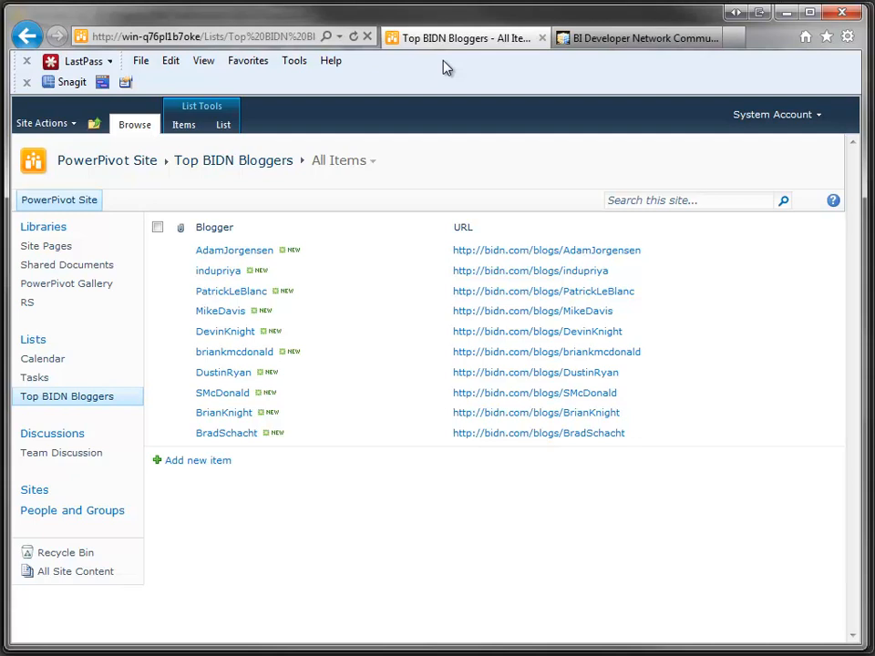
Step: Examine the Top Blog Contributors on the BIDN blogs page and the blogger name, vertical bar and URL in SPSource.txt
{"action": "left_click", "coordinate": [608, 40]}
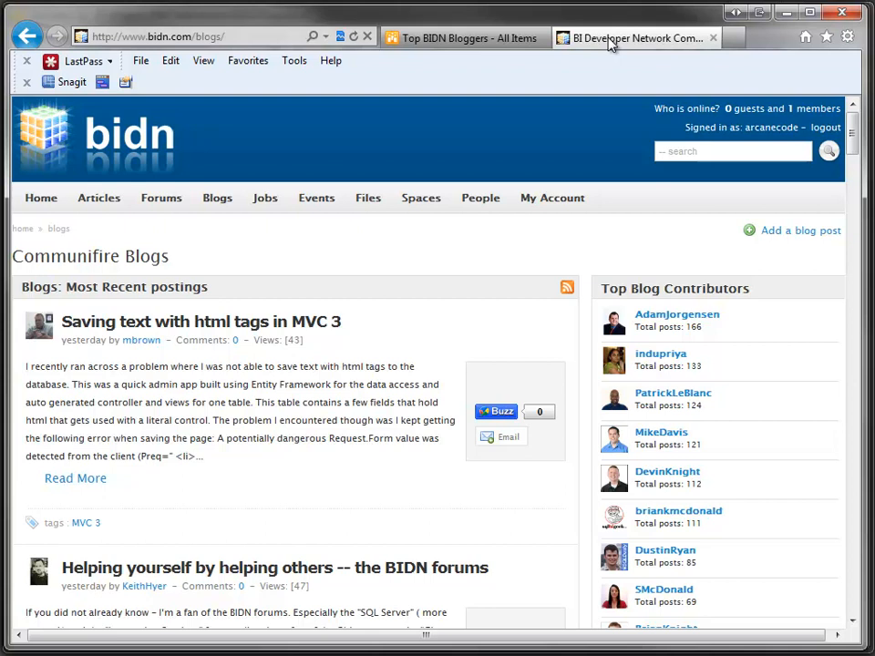
{"action": "left_click", "coordinate": [498, 43]}
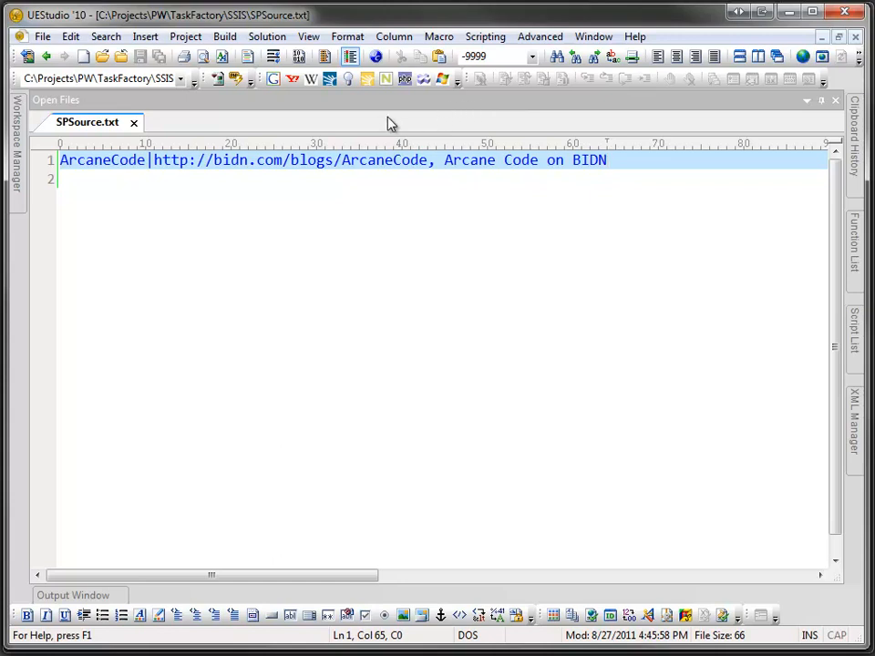
{"action": "double_click", "coordinate": [144, 161]}
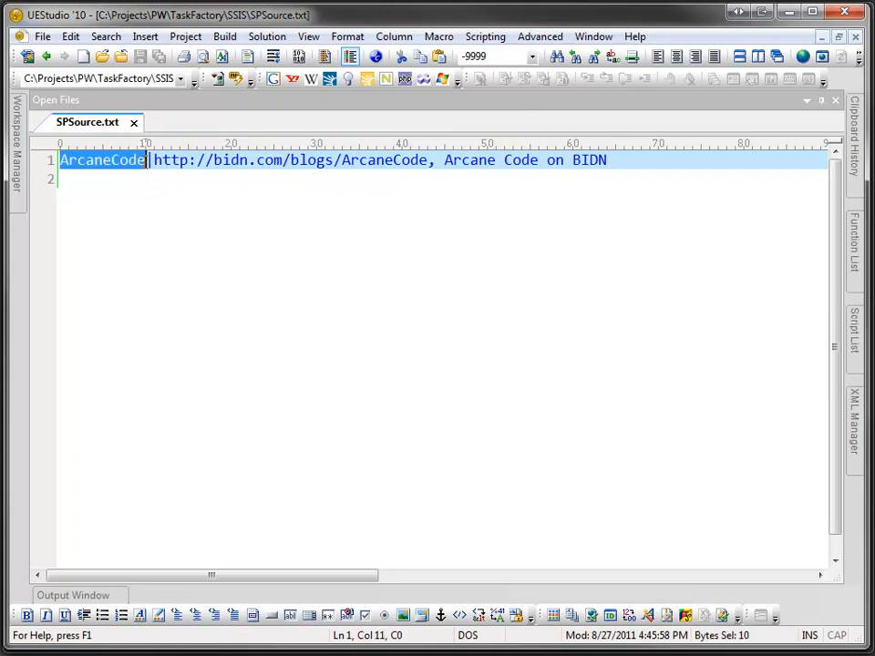
{"action": "left_click", "coordinate": [147, 160]}
{"action": "left_click_drag", "start_coordinate": [147, 161], "coordinate": [153, 160]}
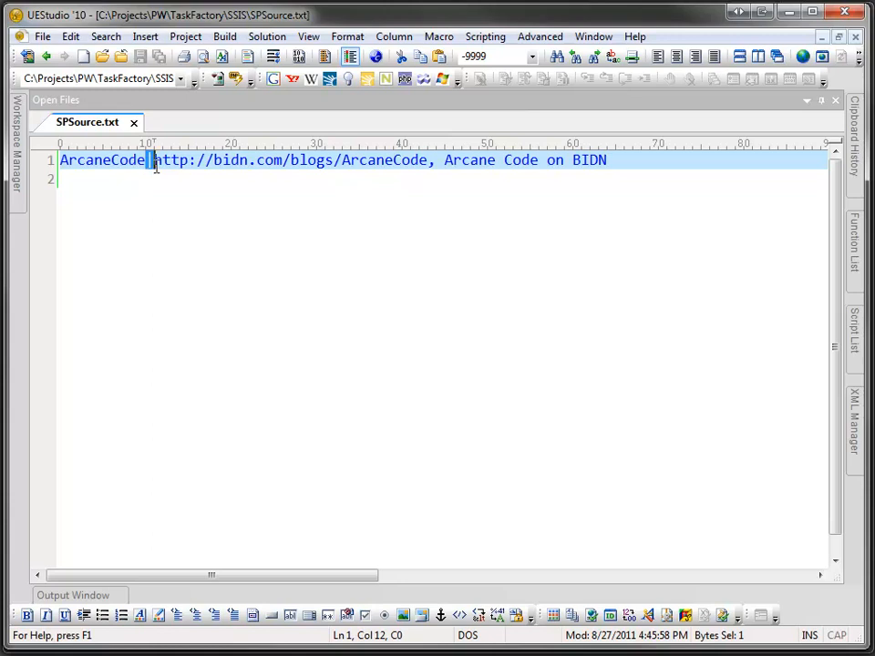
{"action": "left_click", "coordinate": [155, 161]}
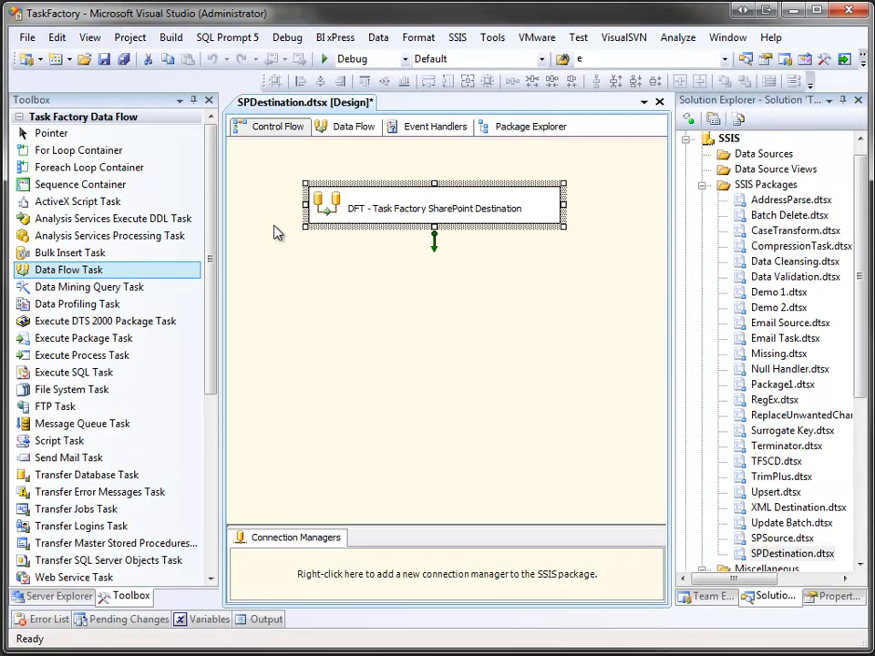
Step: Add a Flat File Source to the DFT - Task Factory SharePoint Destination data flow and widen it to fit its label
{"action": "double_click", "coordinate": [333, 219]}
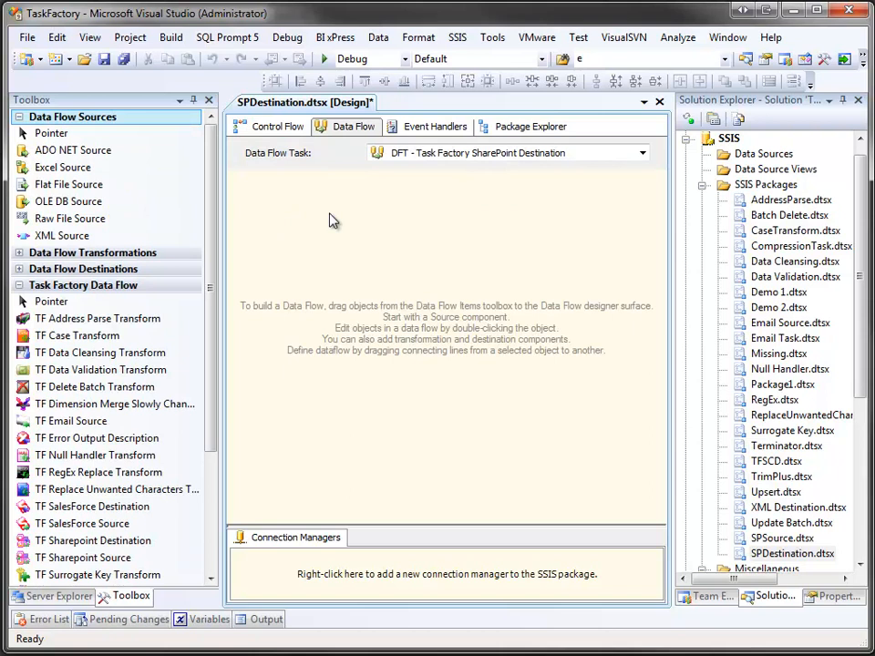
{"action": "left_click_drag", "start_coordinate": [93, 186], "coordinate": [265, 206]}
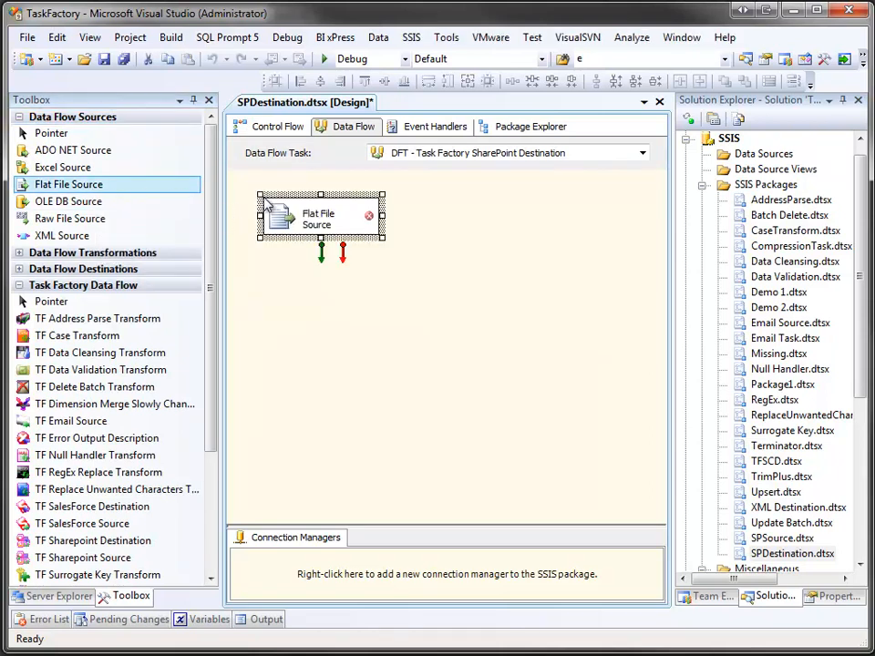
{"action": "left_click_drag", "start_coordinate": [394, 216], "coordinate": [472, 216]}
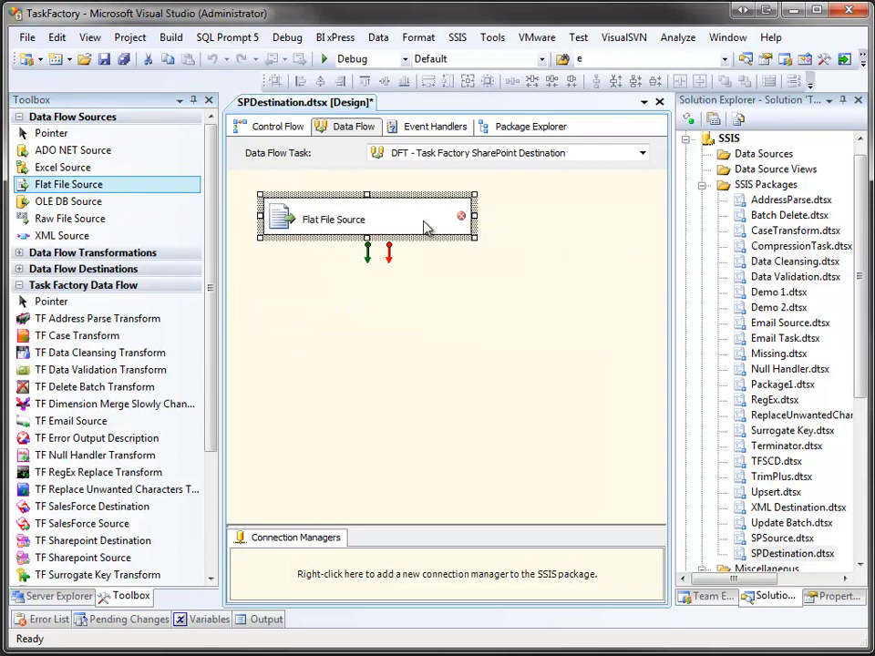
Step: Create a flat file connection manager named SPSource for the Flat File Source, using the file SPSource.txt
{"action": "double_click", "coordinate": [285, 222]}
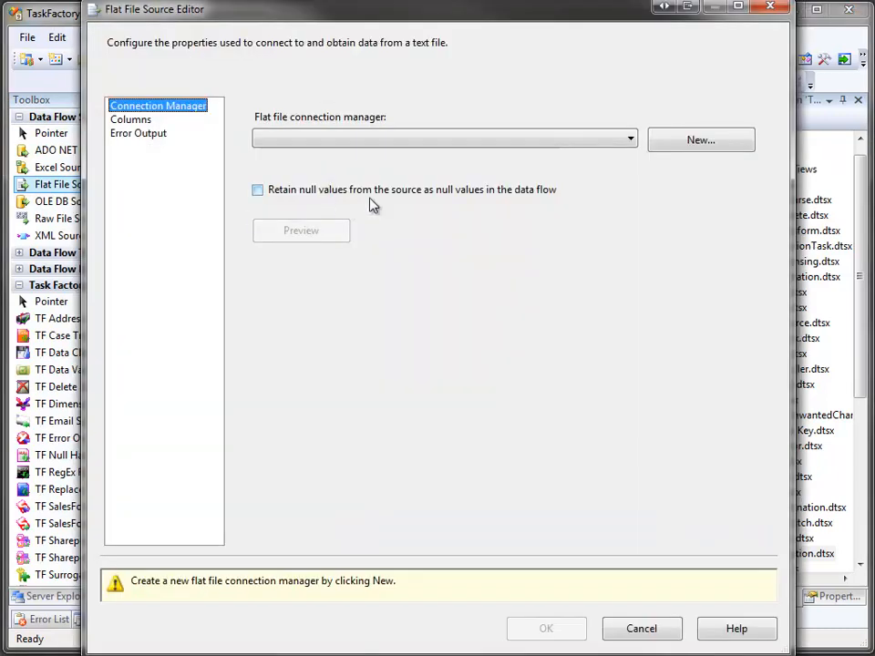
{"action": "left_click", "coordinate": [683, 147]}
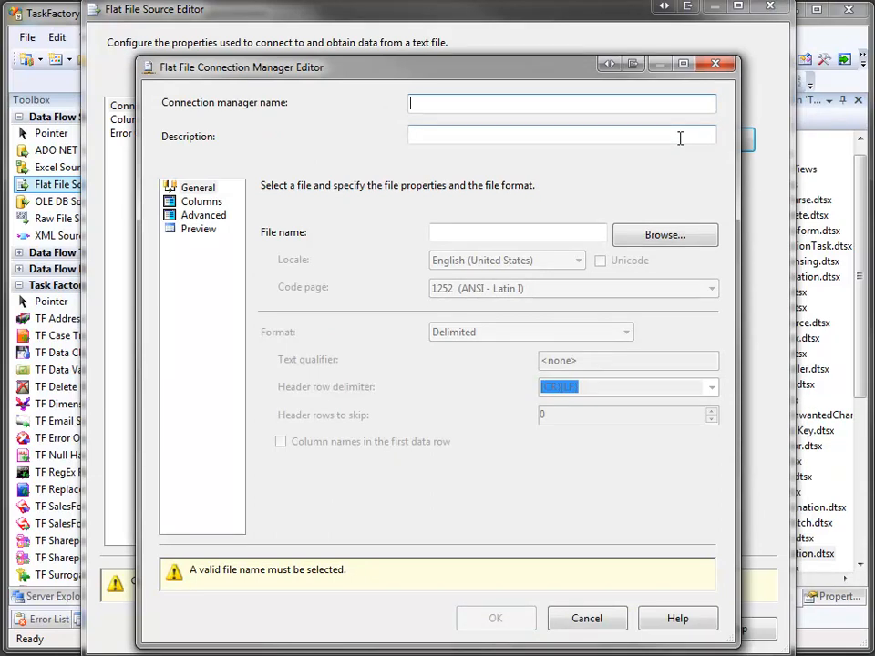
{"action": "type", "text": "SPSource"}
{"action": "left_click", "coordinate": [678, 236]}
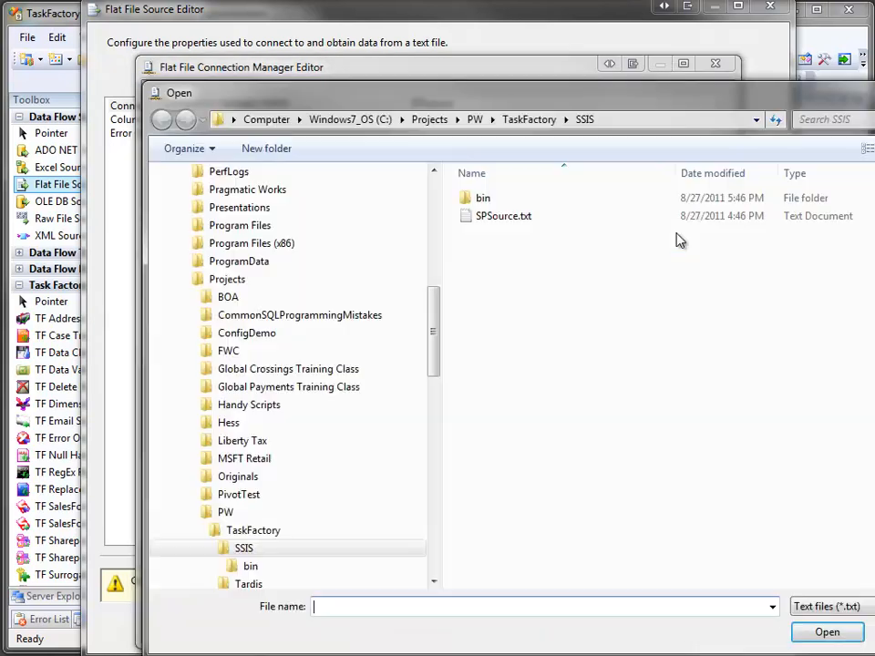
{"action": "left_click_drag", "start_coordinate": [642, 101], "coordinate": [506, 41]}
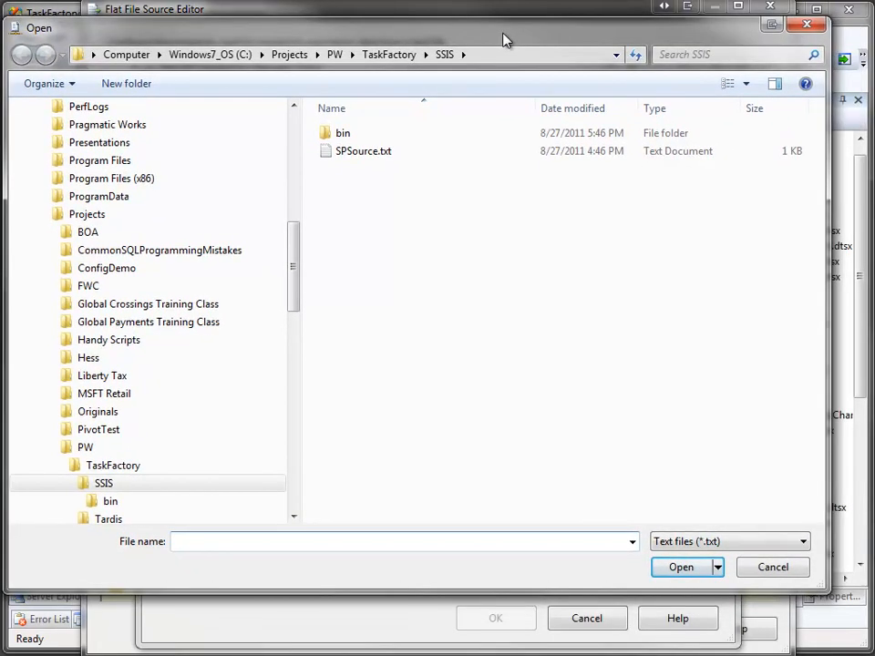
{"action": "left_click", "coordinate": [404, 159]}
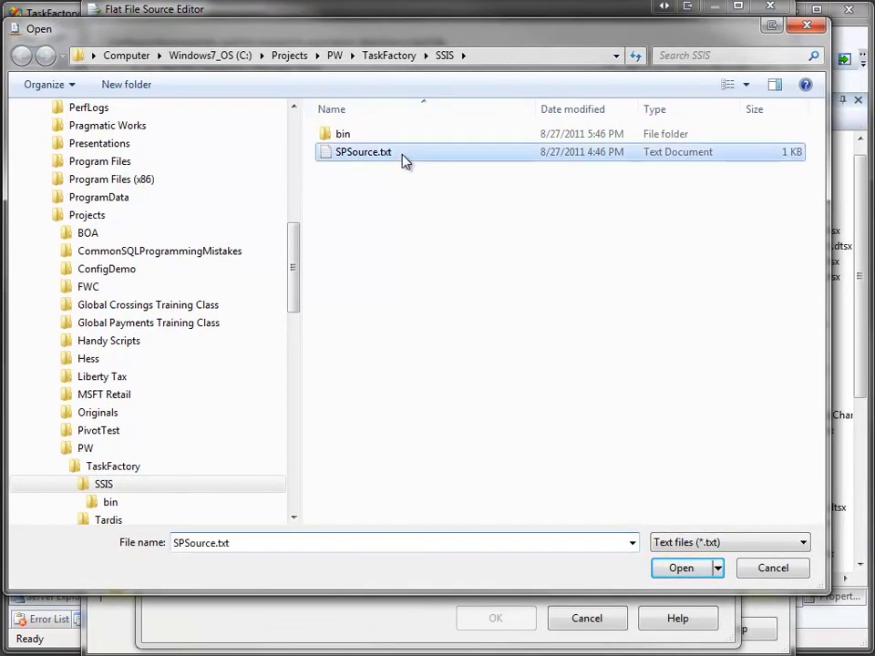
{"action": "left_click", "coordinate": [676, 568]}
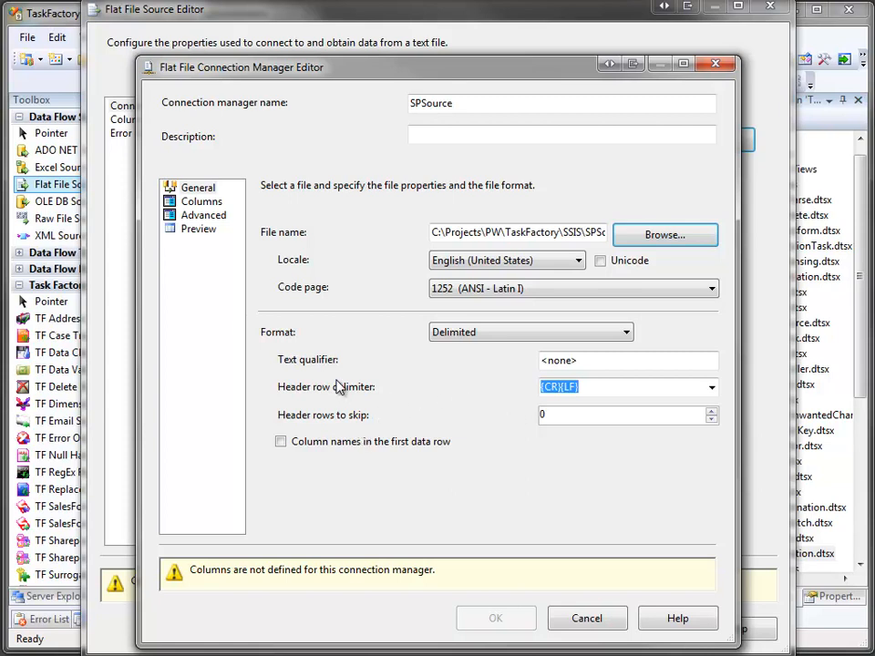
Step: Set the SPSource column delimiter to Vertical Bar {|}, refresh the preview and adjust its column widths to show the full values
{"action": "left_click", "coordinate": [202, 202]}
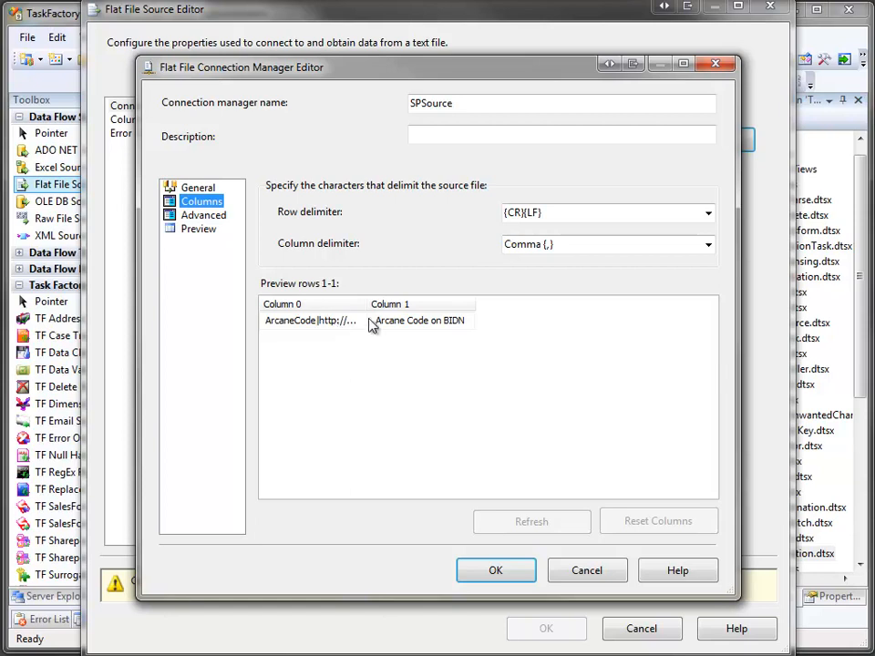
{"action": "left_click_drag", "start_coordinate": [368, 306], "coordinate": [488, 308]}
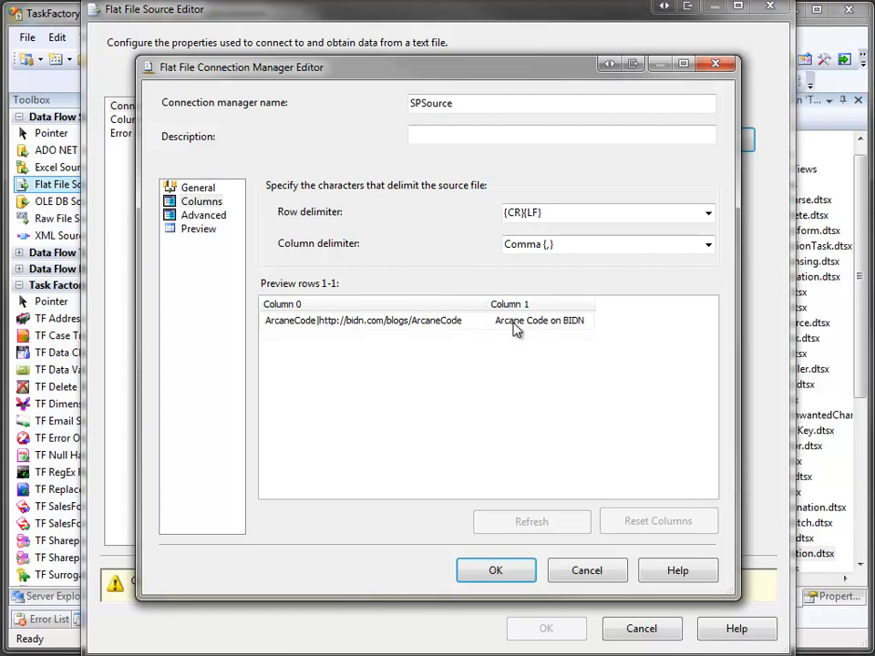
{"action": "left_click", "coordinate": [708, 247]}
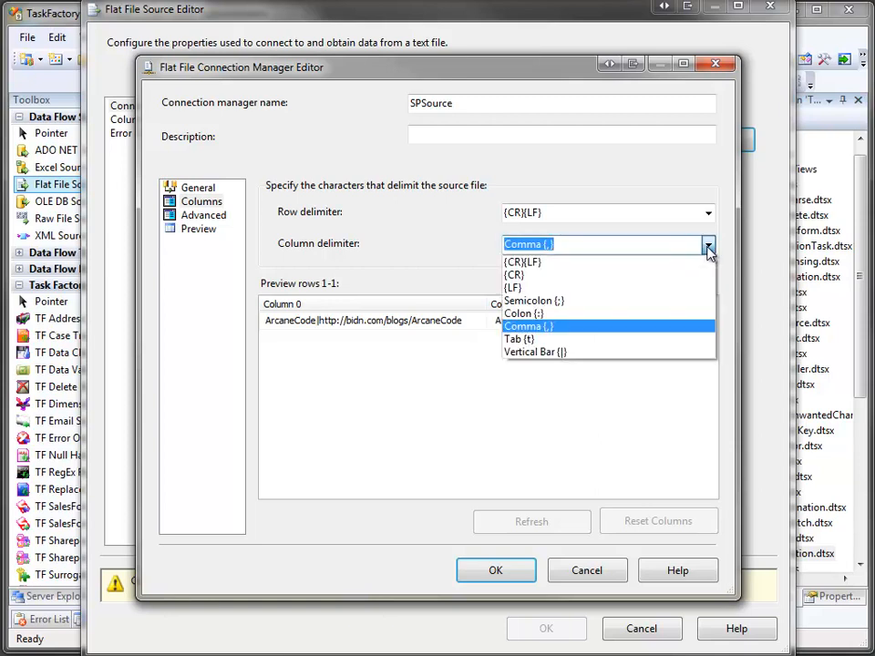
{"action": "left_click", "coordinate": [592, 351]}
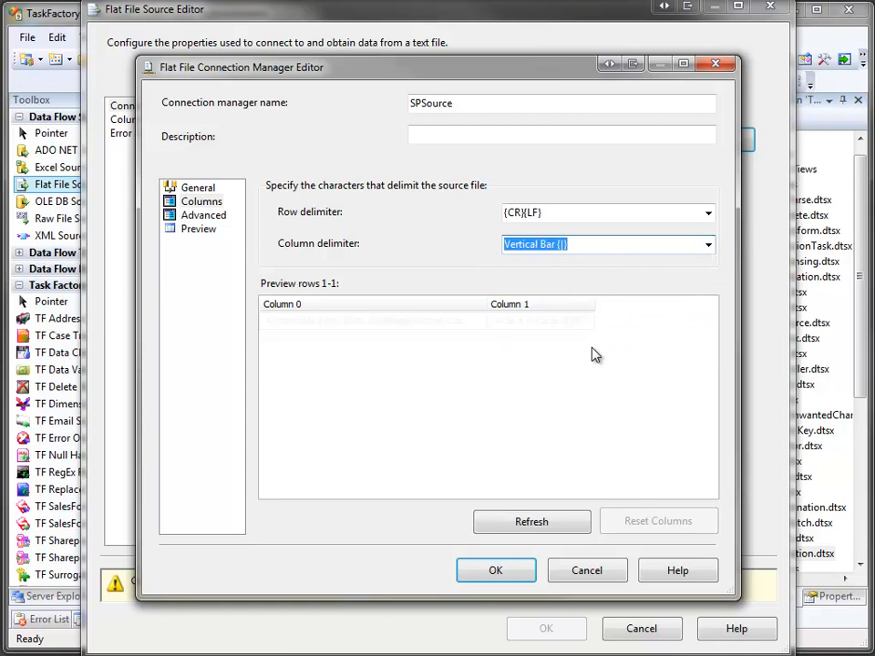
{"action": "left_click", "coordinate": [518, 521]}
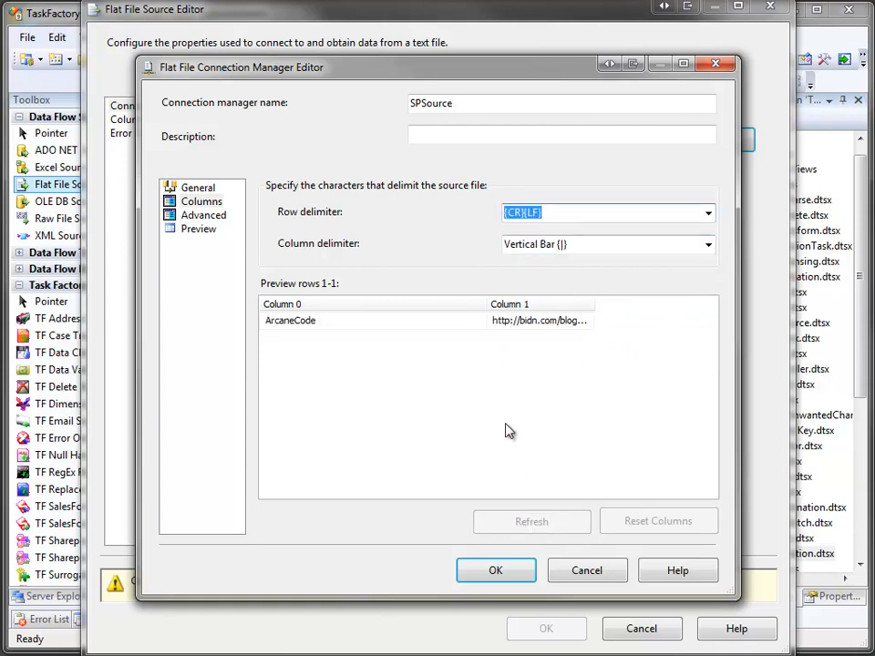
{"action": "left_click_drag", "start_coordinate": [489, 304], "coordinate": [367, 304]}
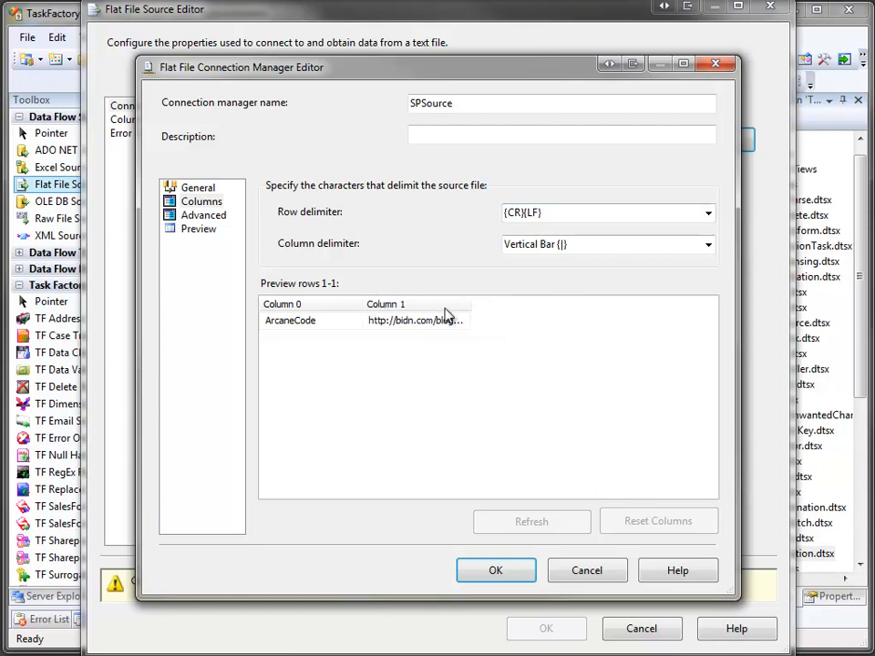
{"action": "left_click_drag", "start_coordinate": [470, 304], "coordinate": [663, 305]}
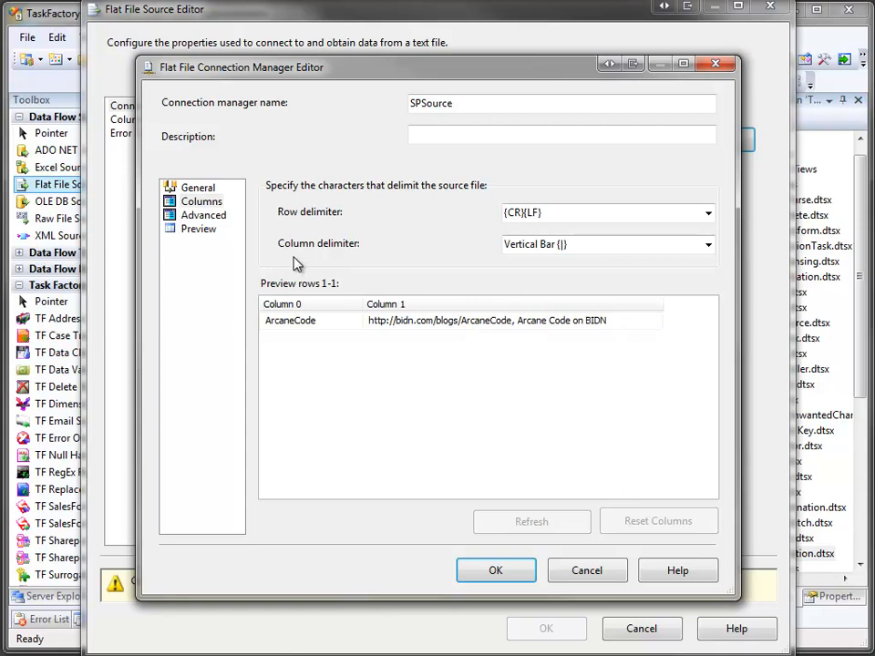
Step: Rename Column 0 to Blogger and Column 1 to URL, and accept the connection and the Flat File Source's column mappings
{"action": "left_click", "coordinate": [206, 218]}
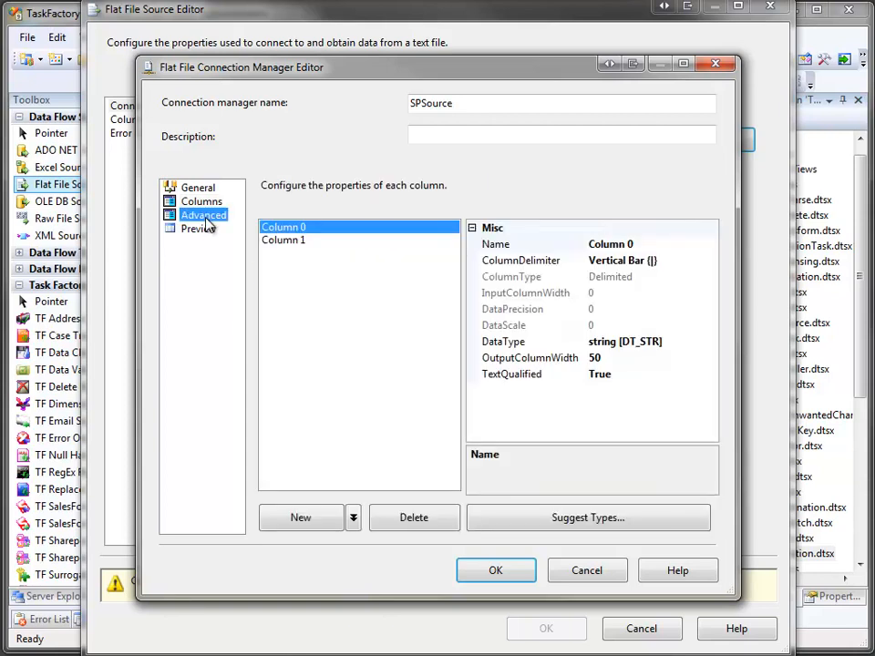
{"action": "left_click", "coordinate": [620, 244]}
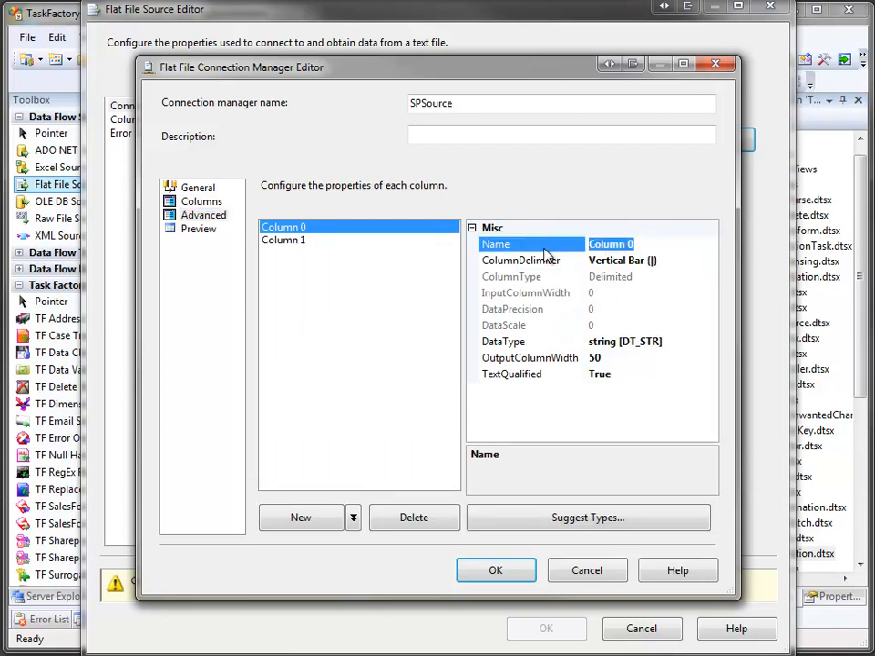
{"action": "type", "text": "Blogger"}
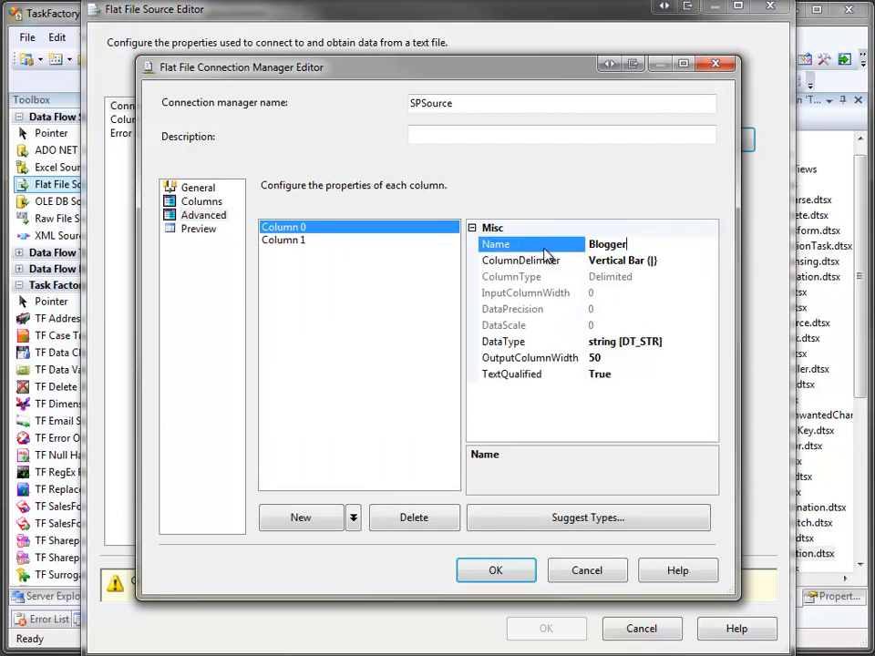
{"action": "left_click", "coordinate": [426, 243]}
{"action": "left_click", "coordinate": [652, 244]}
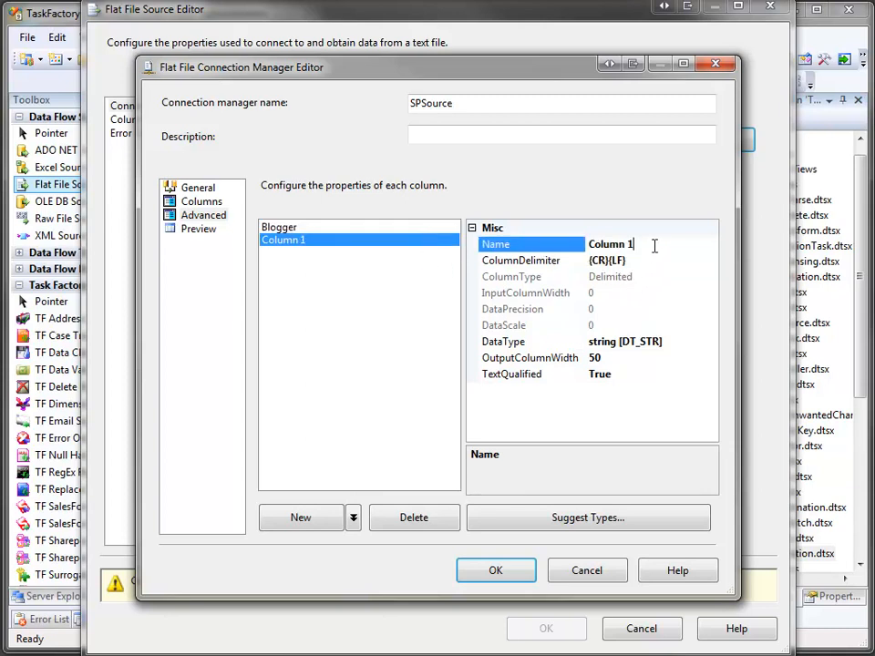
{"action": "left_click", "coordinate": [646, 244]}
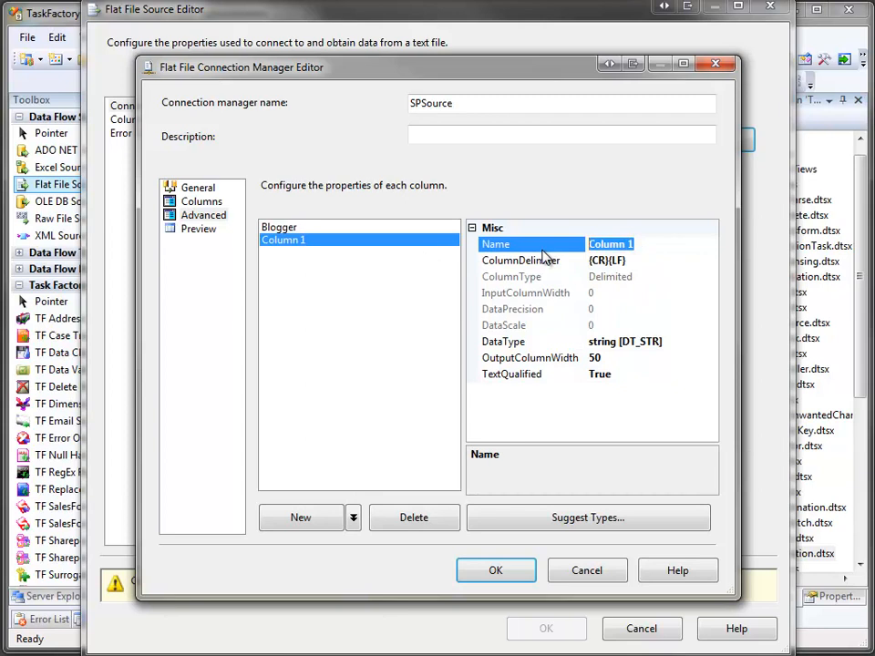
{"action": "type", "text": "URL"}
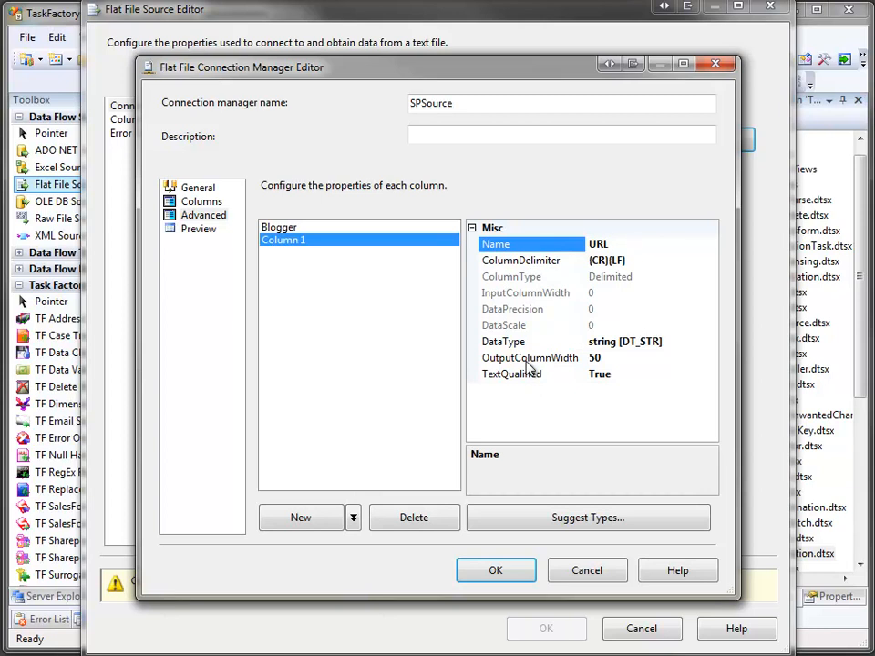
{"action": "left_click", "coordinate": [495, 572]}
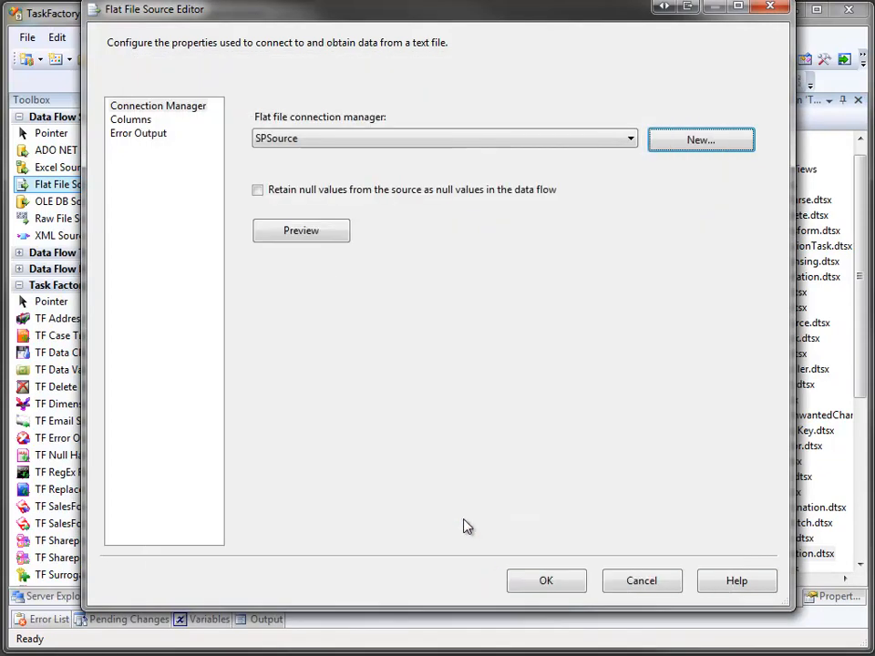
{"action": "left_click", "coordinate": [132, 120]}
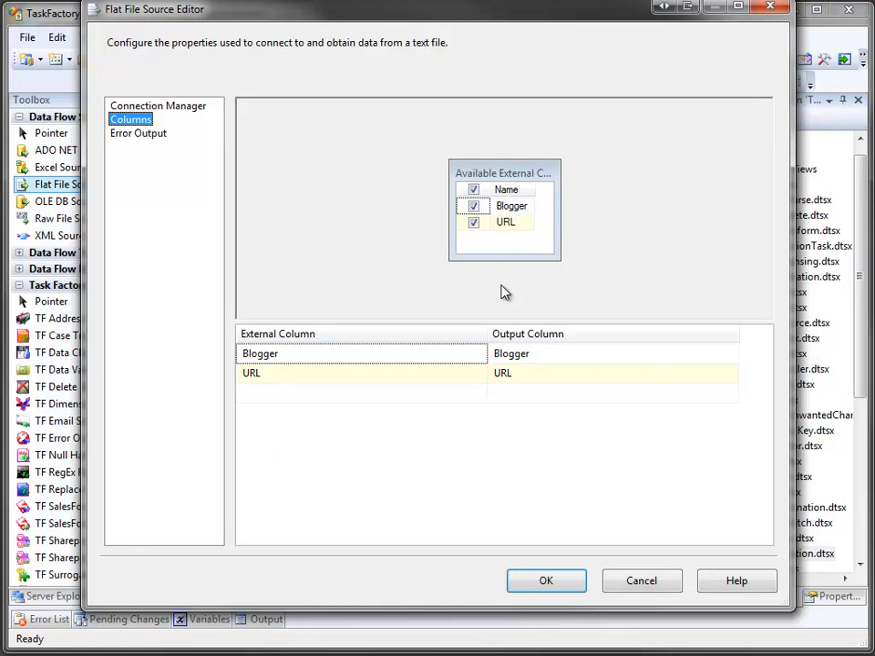
{"action": "left_click", "coordinate": [545, 582]}
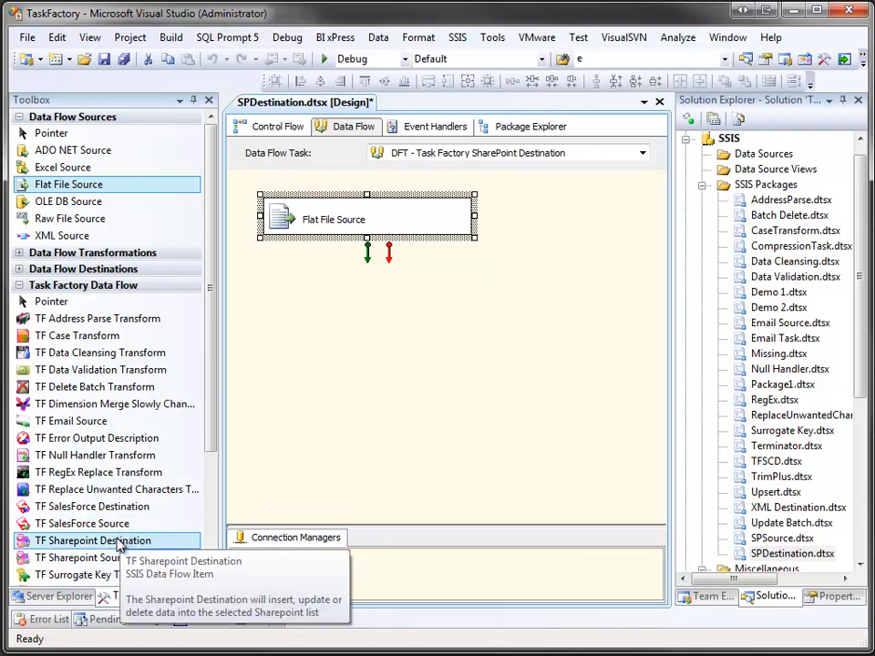
Step: Add a TF Sharepoint Destination below the Flat File Source, connect the source's data output to it and widen it
{"action": "left_click_drag", "start_coordinate": [117, 542], "coordinate": [273, 310]}
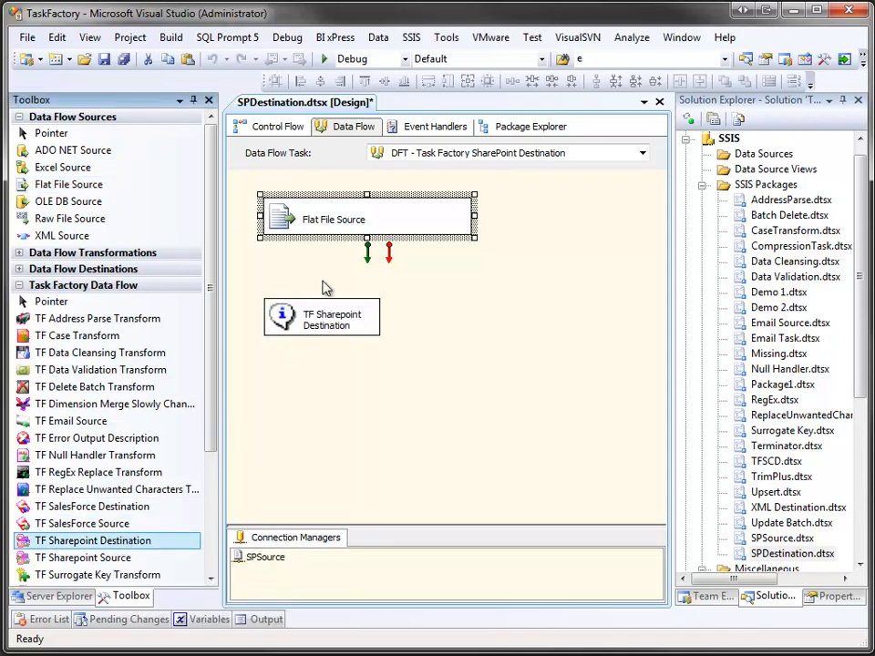
{"action": "left_click_drag", "start_coordinate": [369, 252], "coordinate": [316, 332]}
{"action": "left_click", "coordinate": [368, 318]}
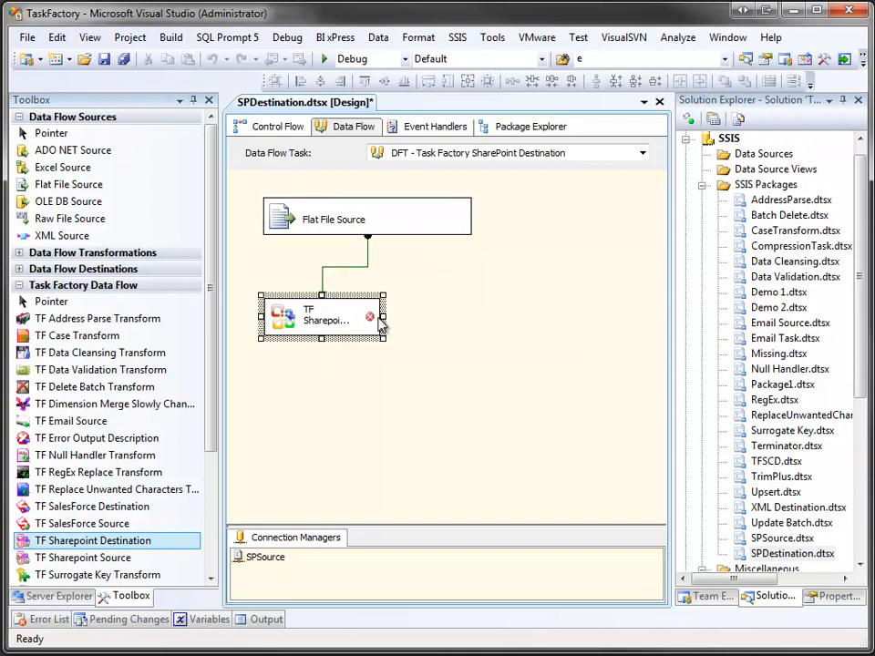
{"action": "left_click_drag", "start_coordinate": [394, 318], "coordinate": [480, 328]}
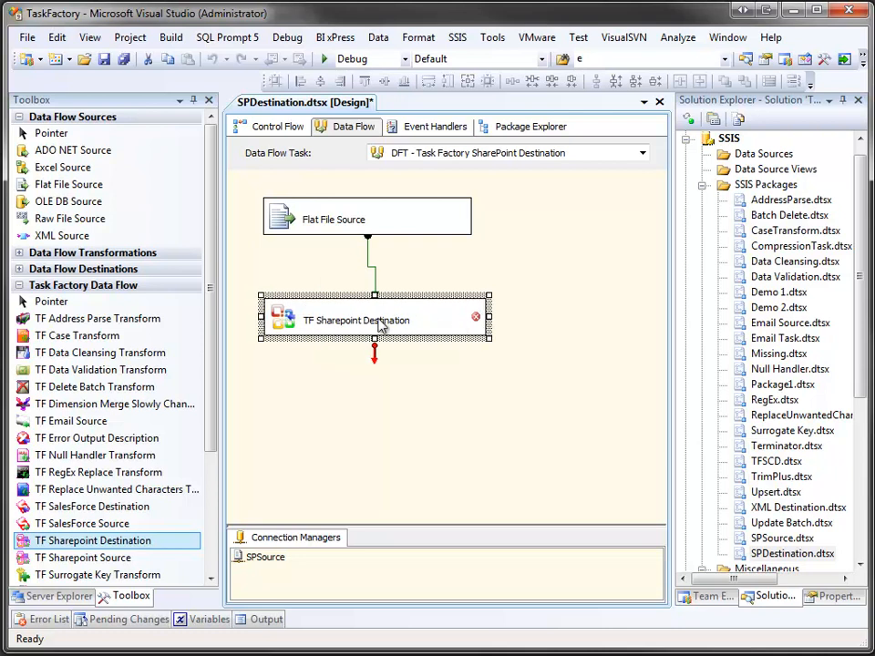
{"action": "double_click", "coordinate": [282, 316]}
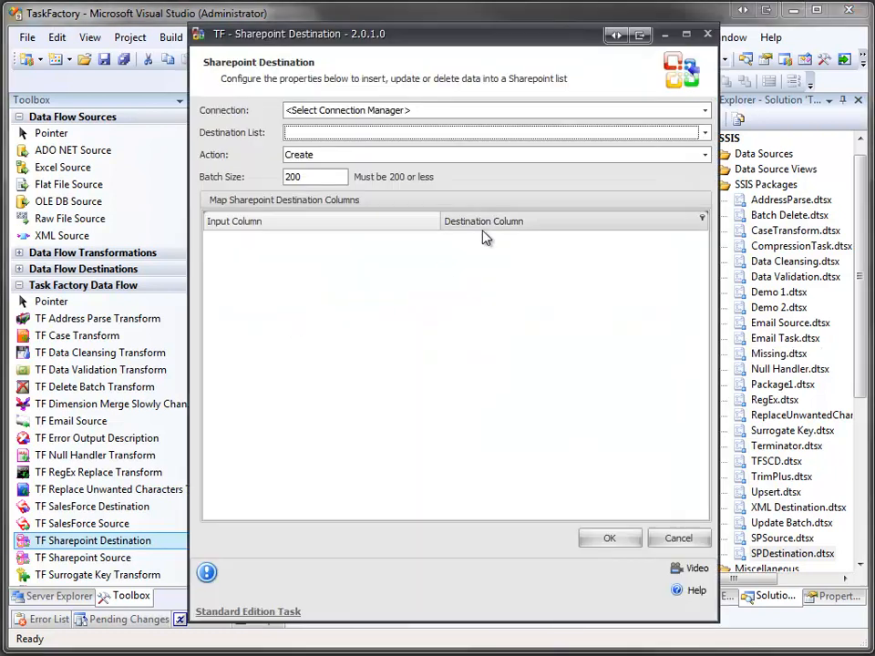
{"action": "left_click", "coordinate": [707, 112]}
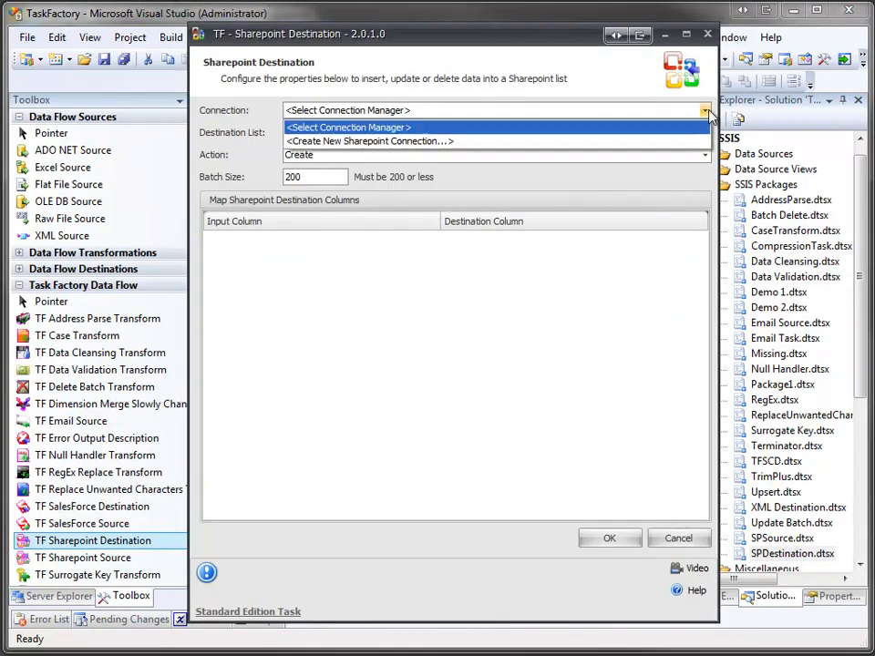
{"action": "left_click", "coordinate": [638, 142]}
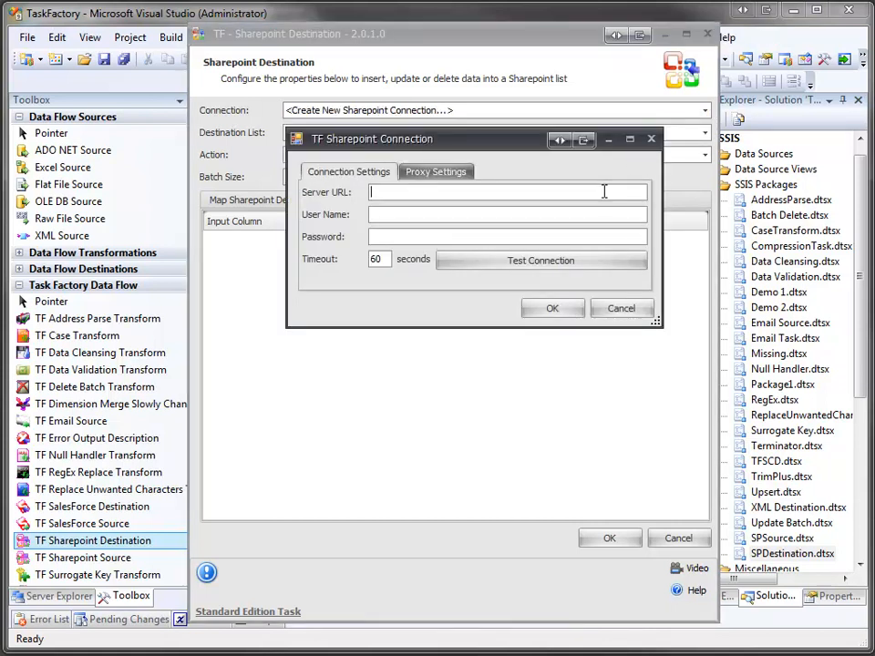
{"action": "type", "text": "http://win-q76pl1b7oke"}
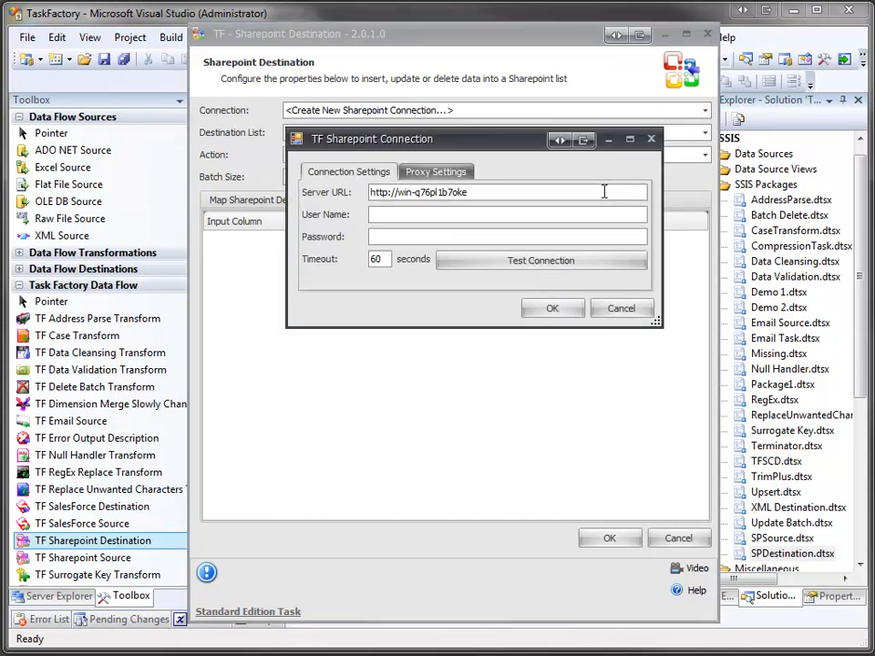
{"action": "left_click", "coordinate": [588, 215]}
{"action": "type", "text": "arcanecodedomai\\"}
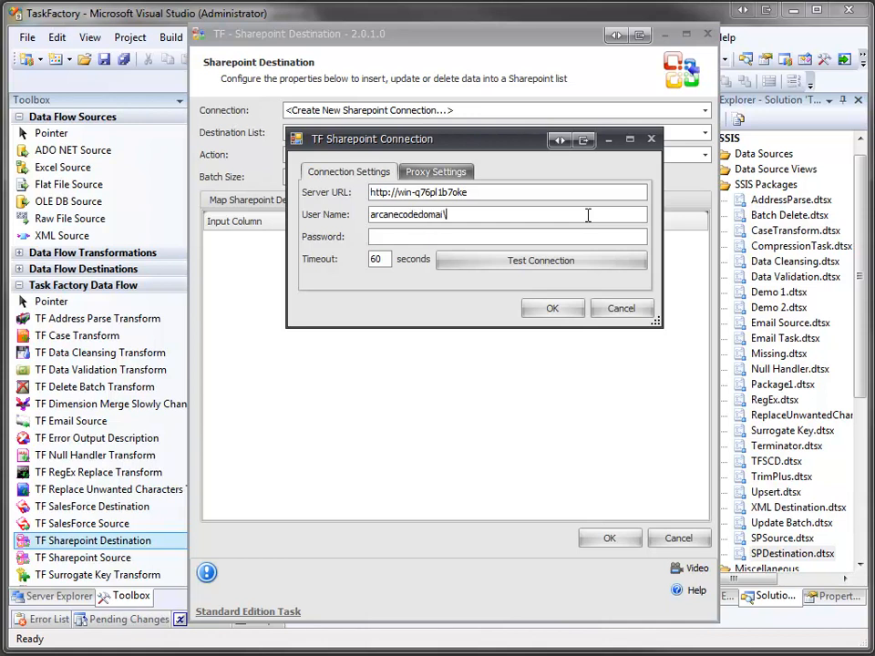
{"action": "type", "text": "arcanecode"}
{"action": "key", "text": "Tab"}
{"action": "type", "text": "********"}
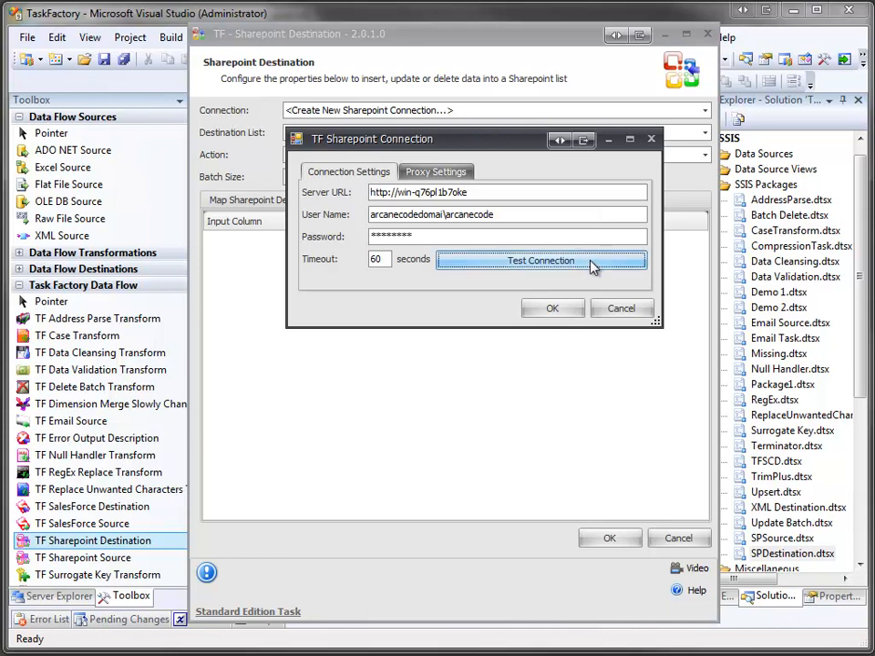
Step: Test the new SharePoint connection and accept its settings
{"action": "left_click", "coordinate": [592, 262]}
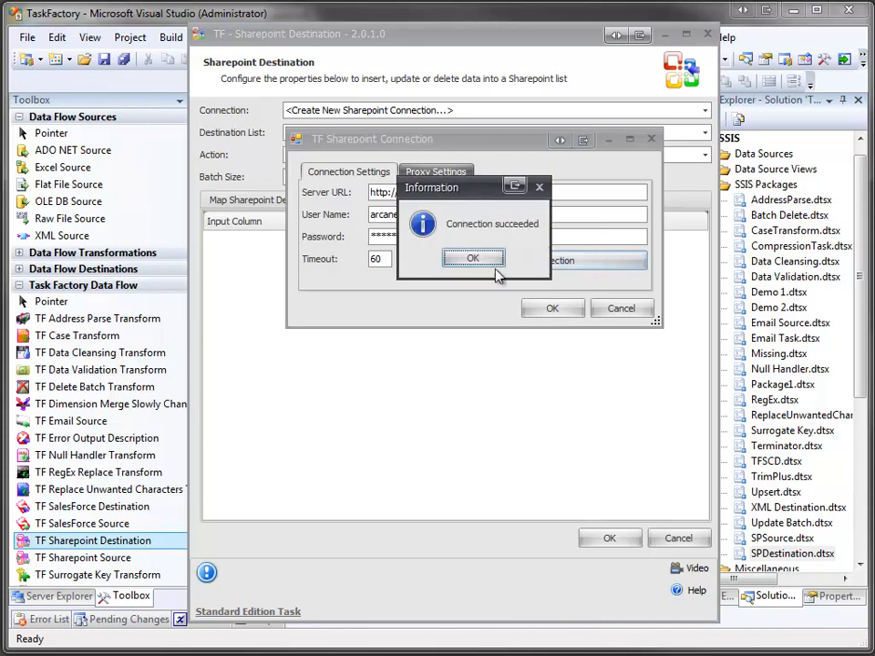
{"action": "left_click", "coordinate": [481, 263]}
{"action": "left_click", "coordinate": [551, 309]}
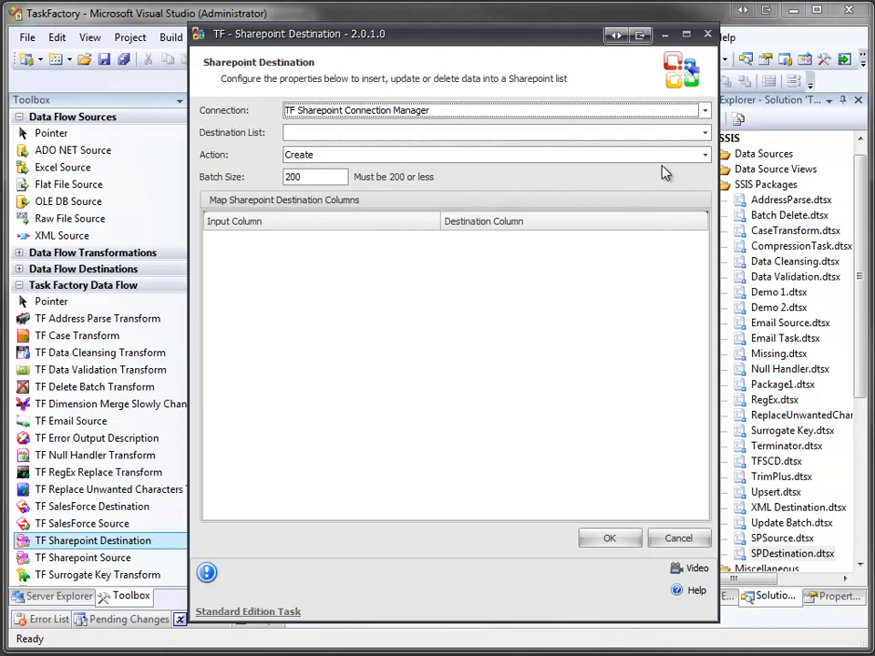
Step: Choose Top BIDN Bloggers as the SharePoint destination list
{"action": "left_click", "coordinate": [704, 133]}
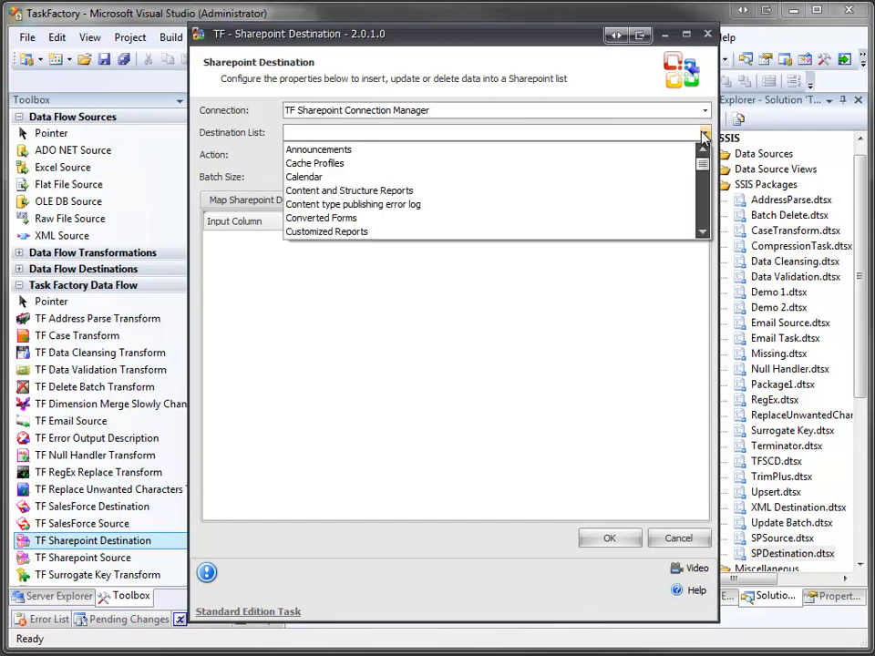
{"action": "scroll", "coordinate": [566, 199], "scroll_direction": "down", "scroll_amount": 7}
{"action": "scroll", "coordinate": [572, 202], "scroll_direction": "down", "scroll_amount": 2}
{"action": "scroll", "coordinate": [571, 202], "scroll_direction": "down", "scroll_amount": 1}
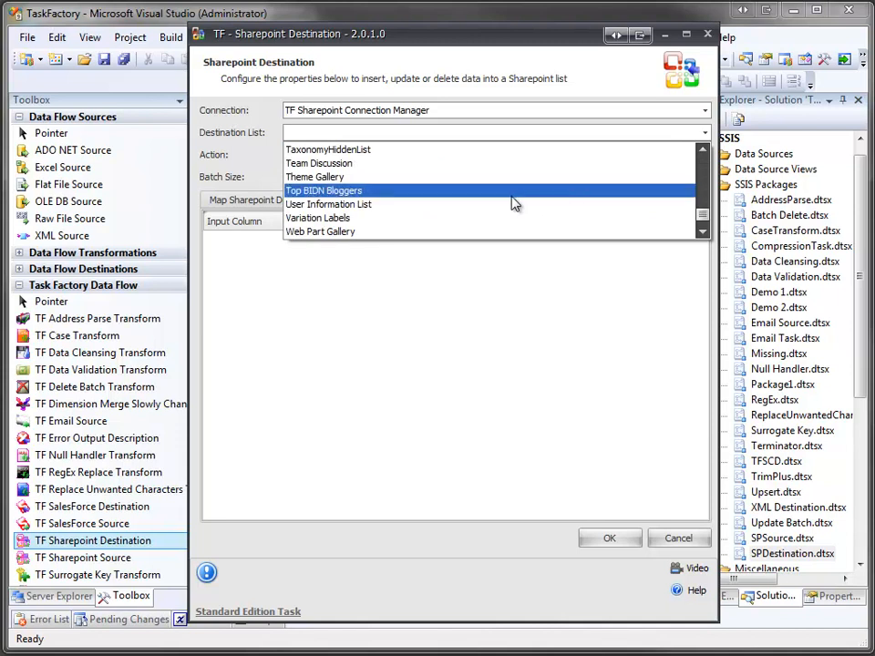
{"action": "left_click", "coordinate": [510, 190]}
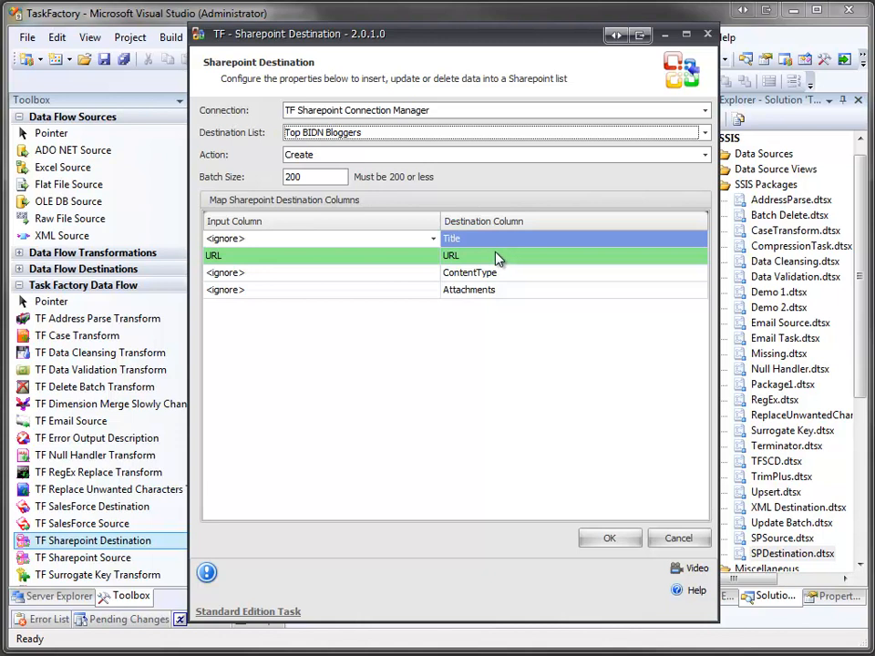
Step: Map the Blogger input column to the Title destination column and accept the SharePoint destination's configuration
{"action": "left_click", "coordinate": [433, 238]}
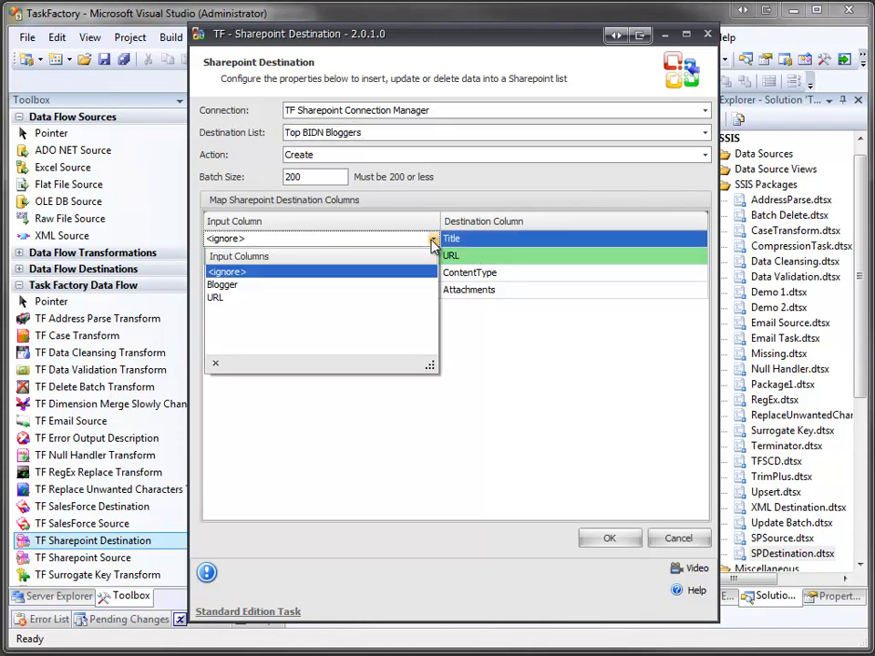
{"action": "left_click", "coordinate": [315, 285]}
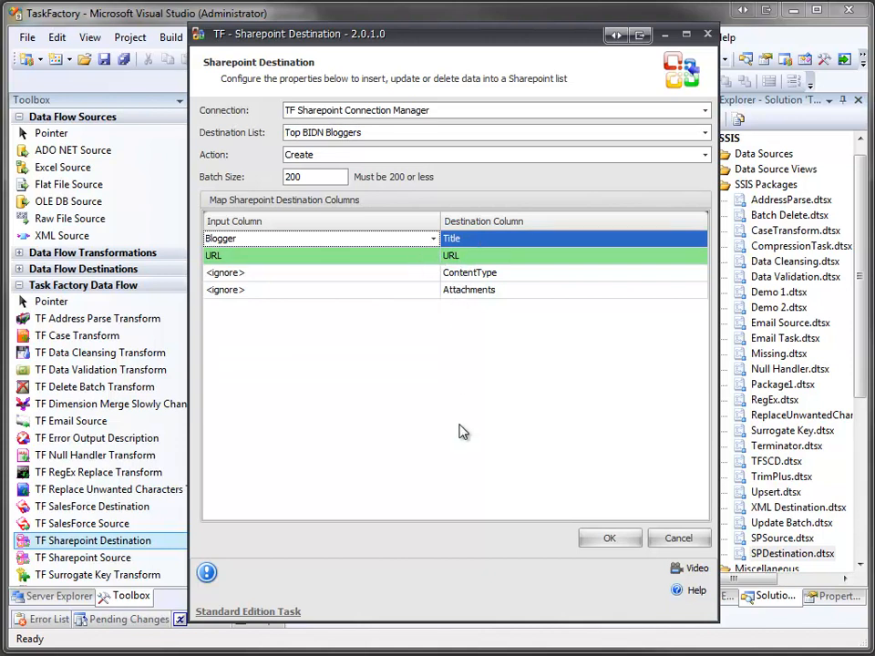
{"action": "left_click", "coordinate": [607, 540]}
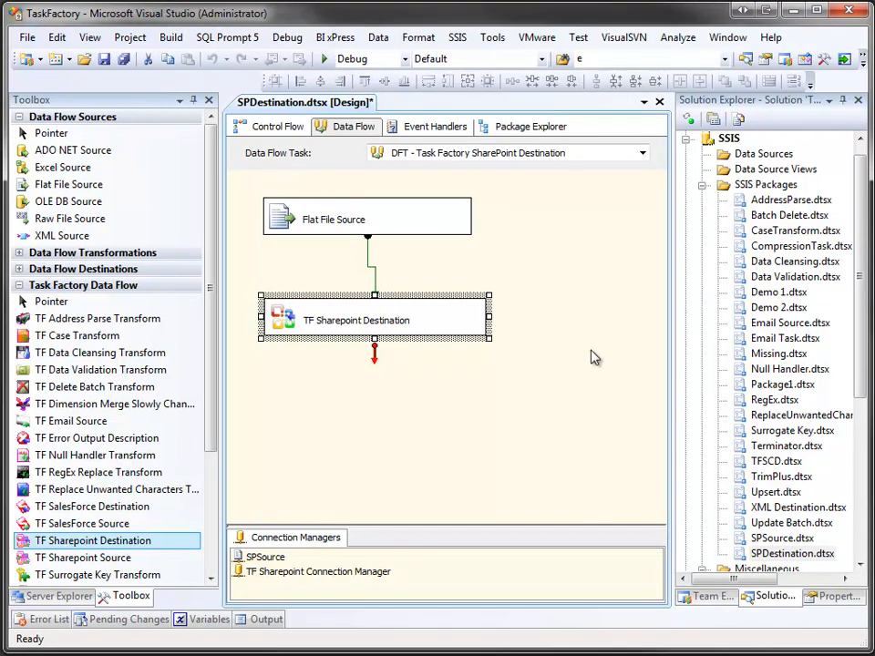
Step: Execute the SPDestination.dtsx package and switch to the browser with the Top BIDN Bloggers SharePoint list
{"action": "right_click", "coordinate": [775, 555]}
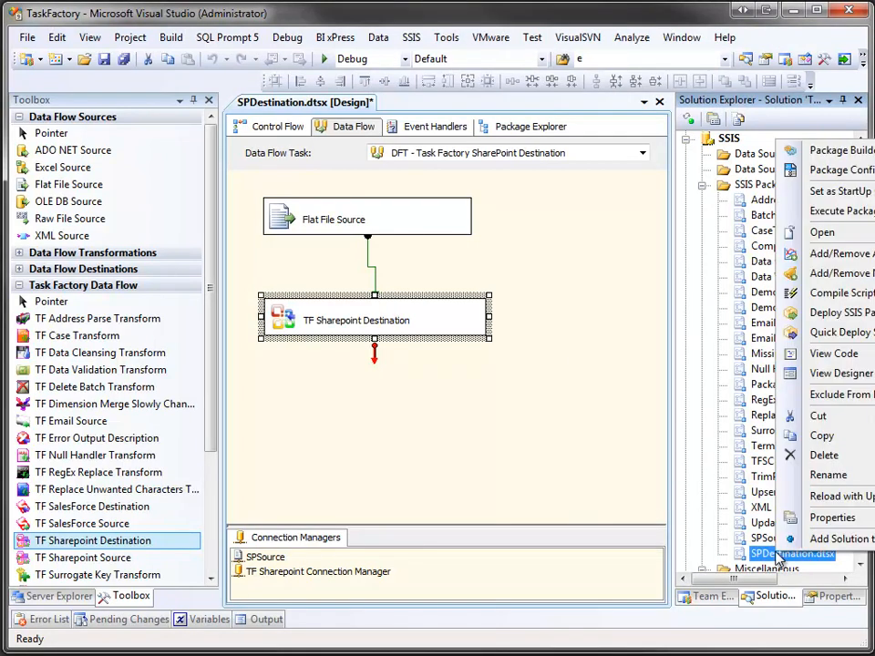
{"action": "left_click", "coordinate": [804, 224]}
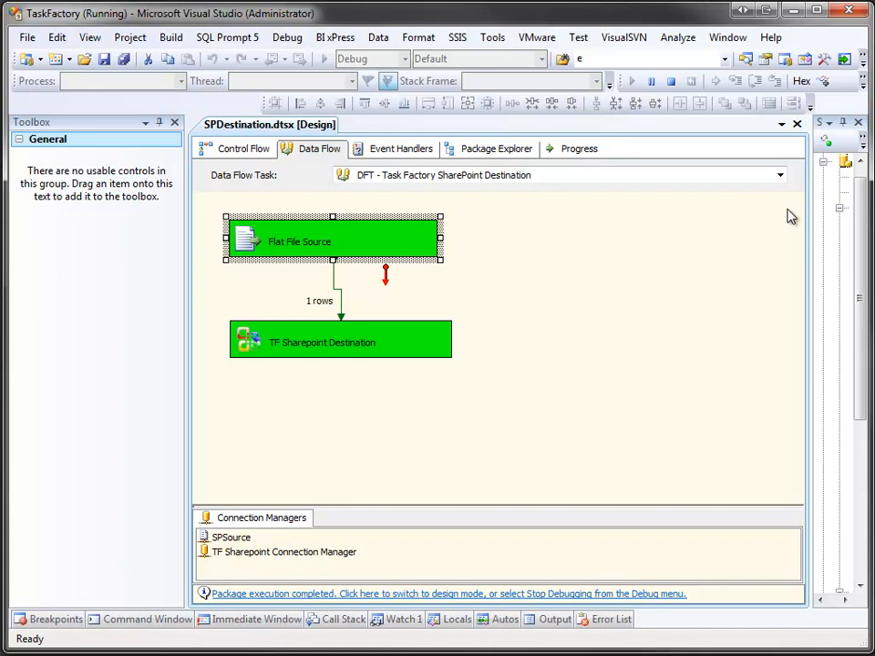
{"action": "key", "text": "alt+Tab"}
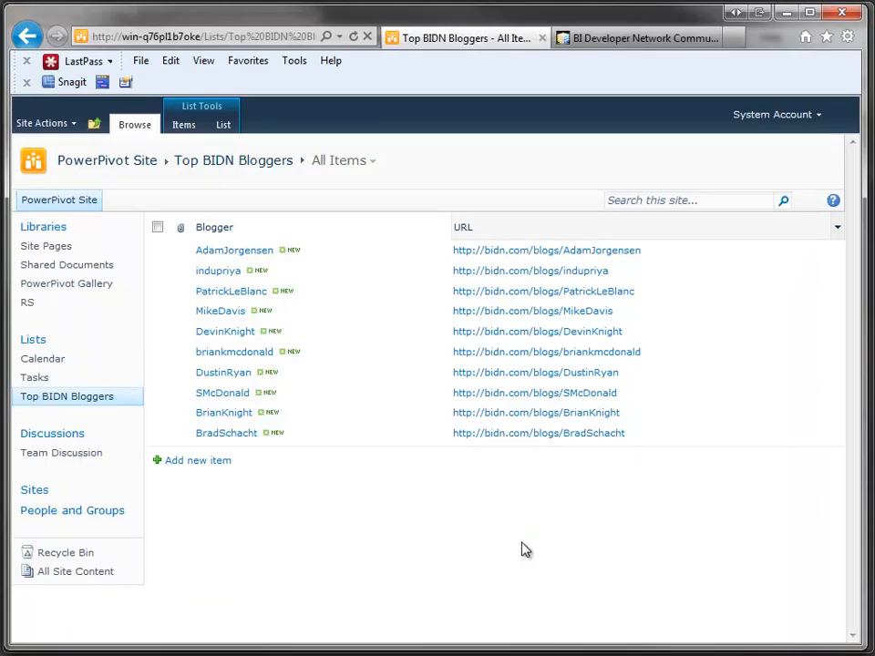